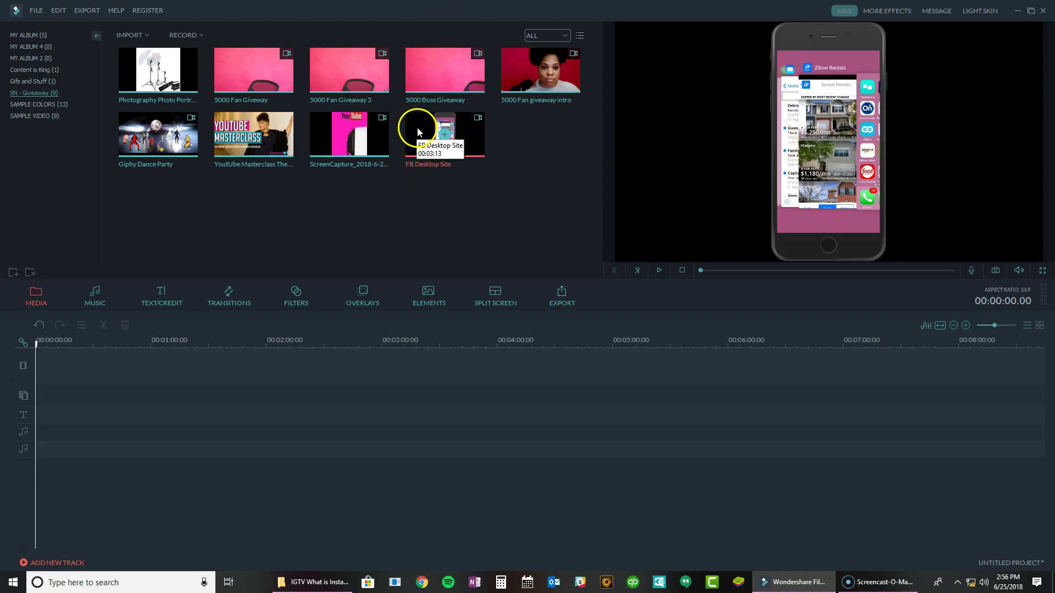
Drop the FB Desktop Site clip from the media library onto the very start of the first video track.
left_click_drag(417, 126, 117, 398)
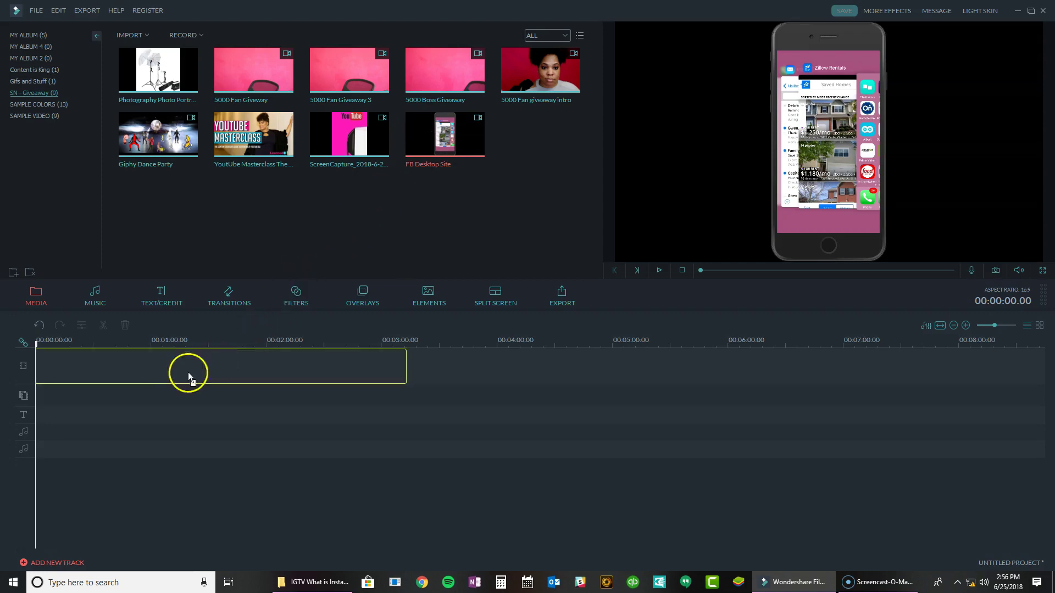
mouse_move(117, 398)
left_mouse_down()
mouse_move(38, 386)
mouse_move(37, 372)
left_mouse_up()
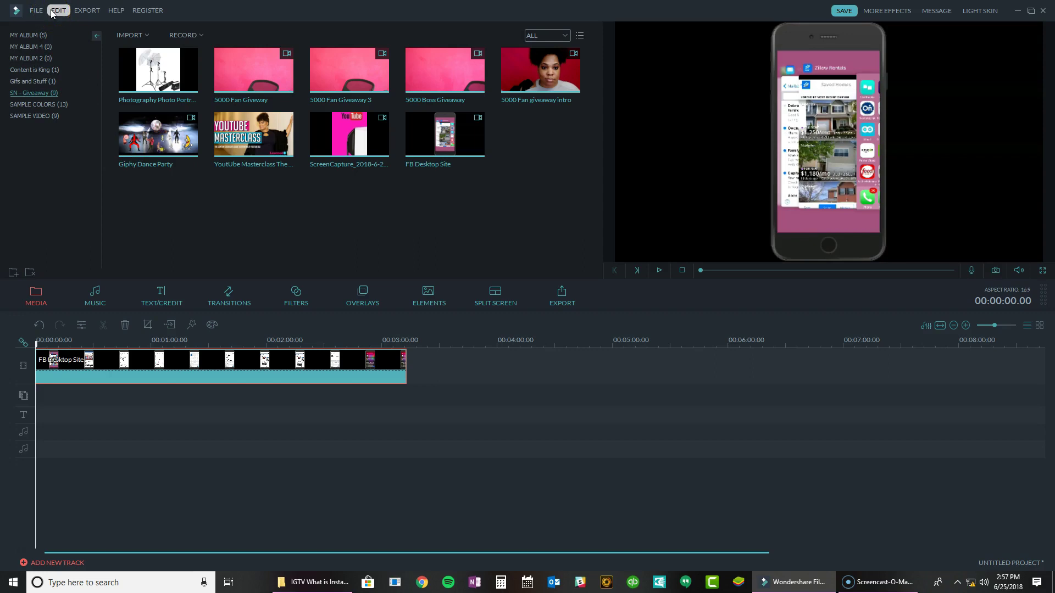
Bring up the FB Desktop Site clip's editing adjustments from its context menu.
right_click(74, 370)
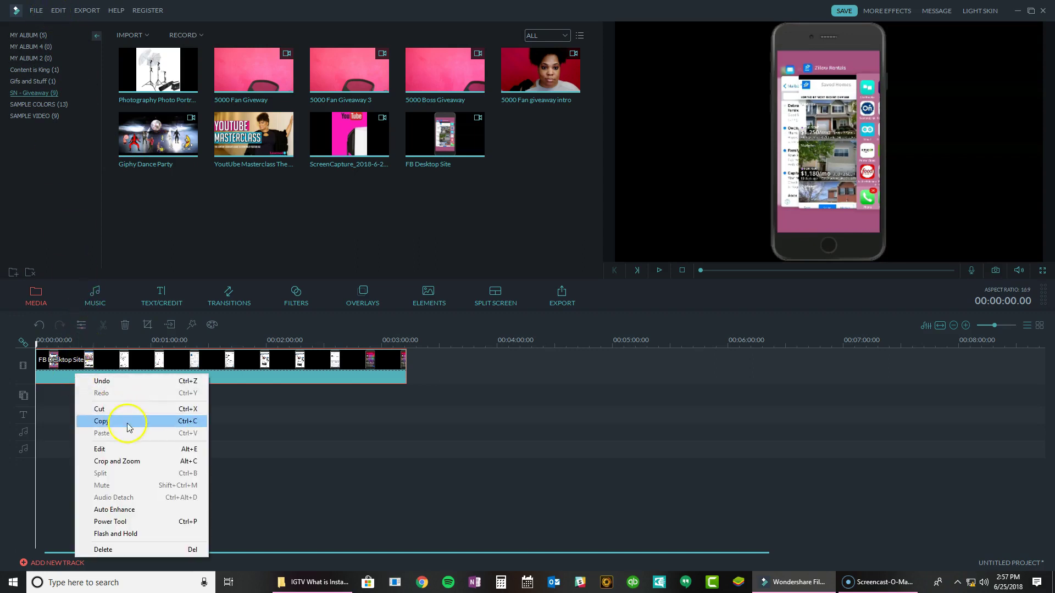
left_click(126, 450)
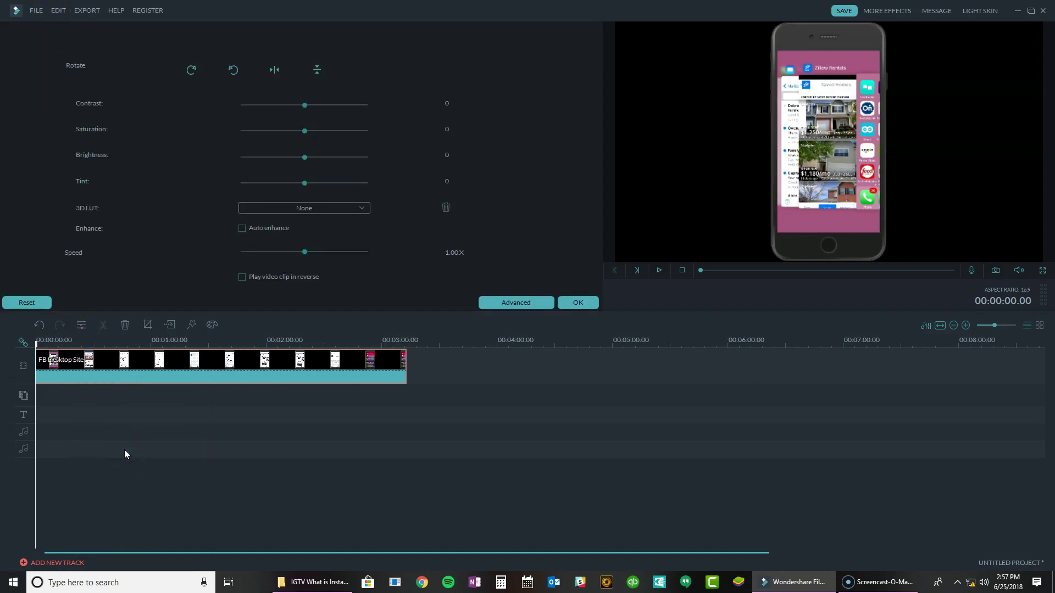
left_click(57, 10)
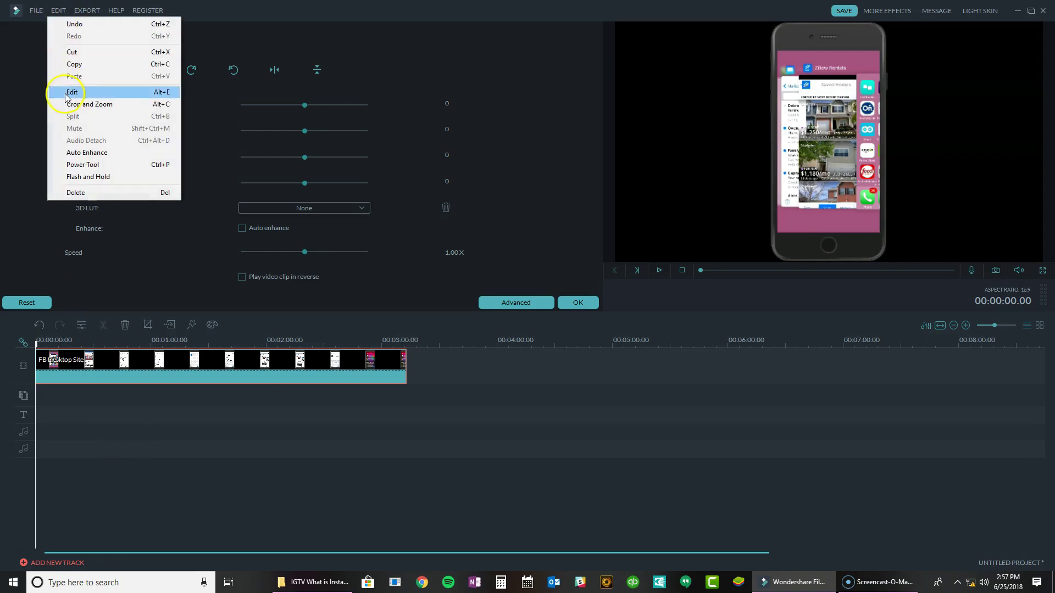
left_click(462, 66)
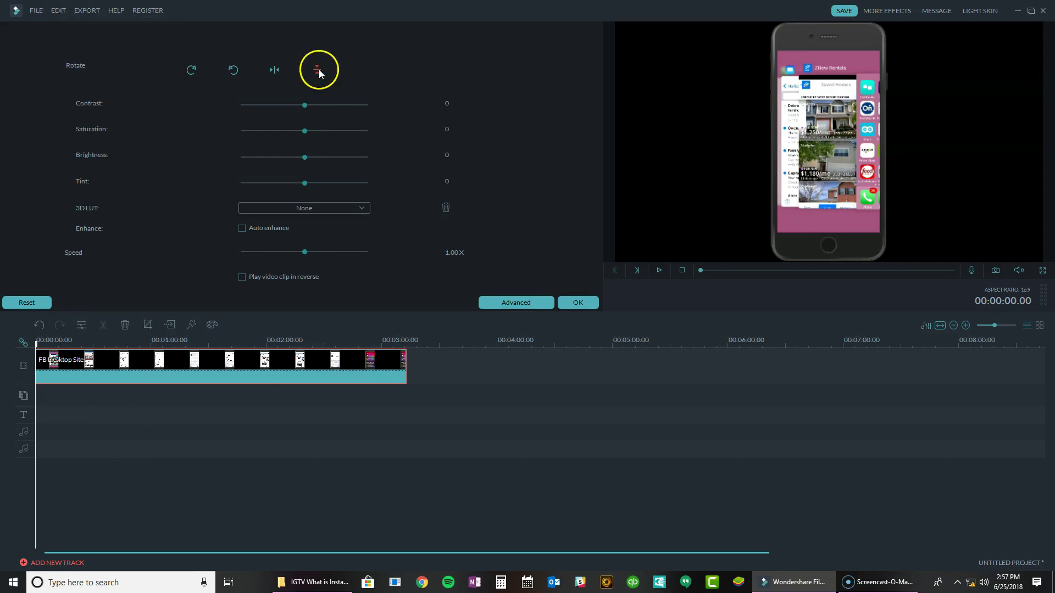
Apply Flip vertical in the Rotate row so the phone footage ends up upside down.
left_click(318, 72)
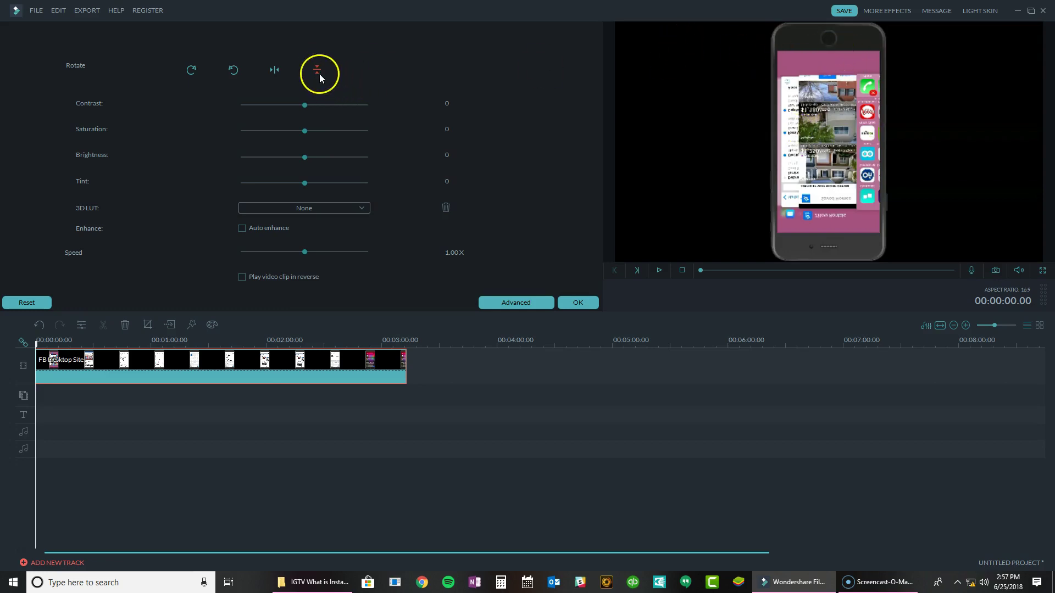
left_click(317, 73)
left_click(317, 73)
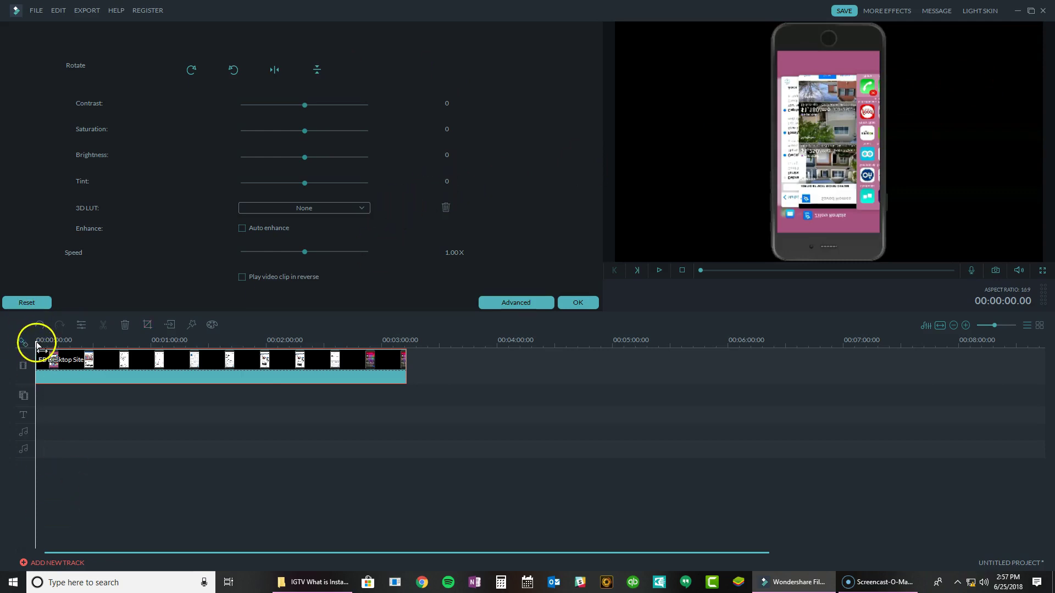
Split the clip a few seconds in, delete everything after the cut, and confirm the edits with OK.
left_click_drag(36, 343, 76, 344)
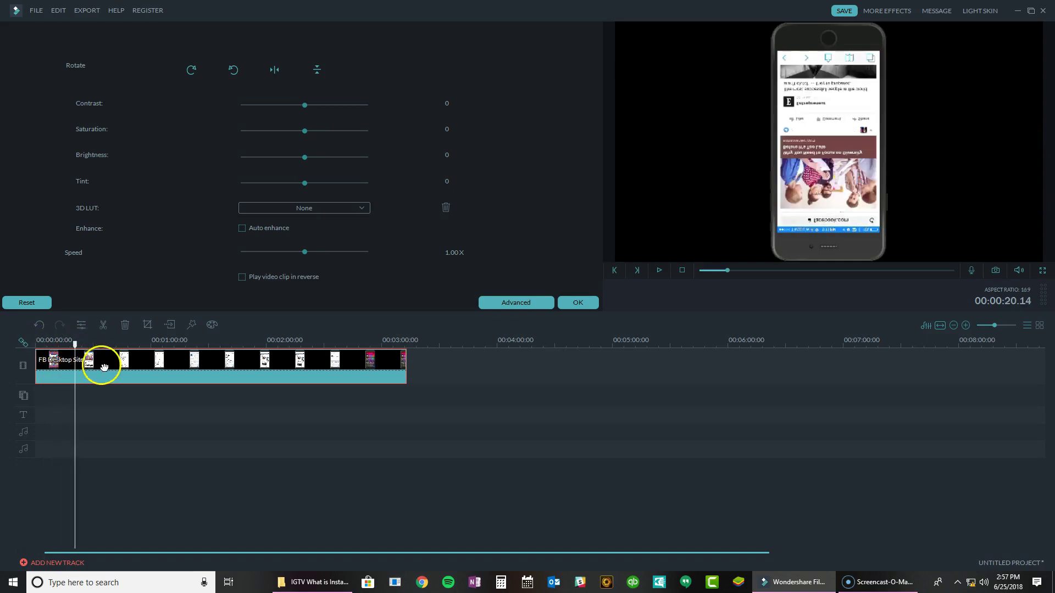
left_click(104, 328)
left_click(110, 365)
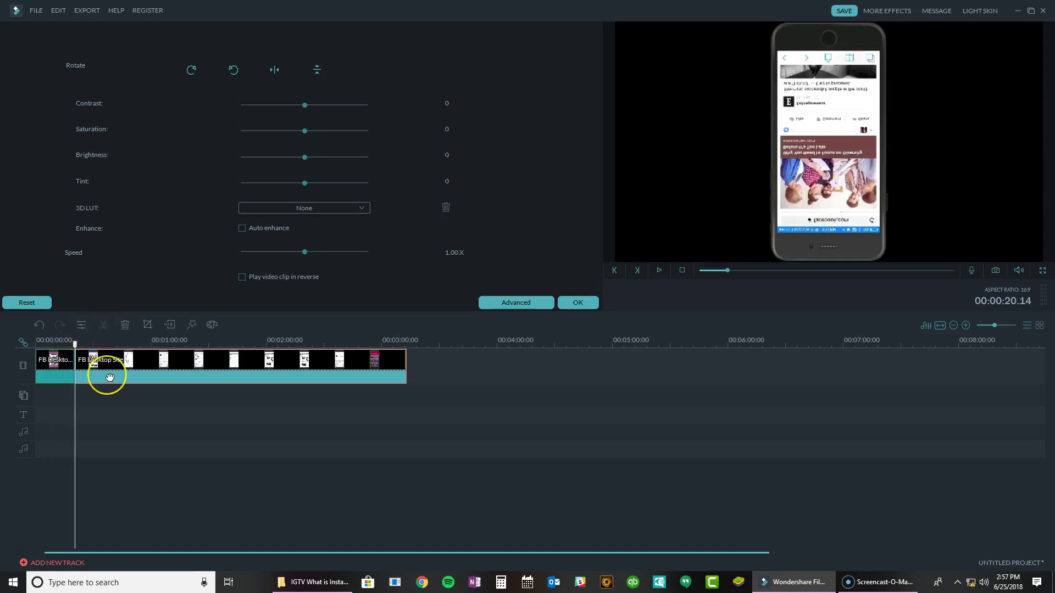
key("Delete")
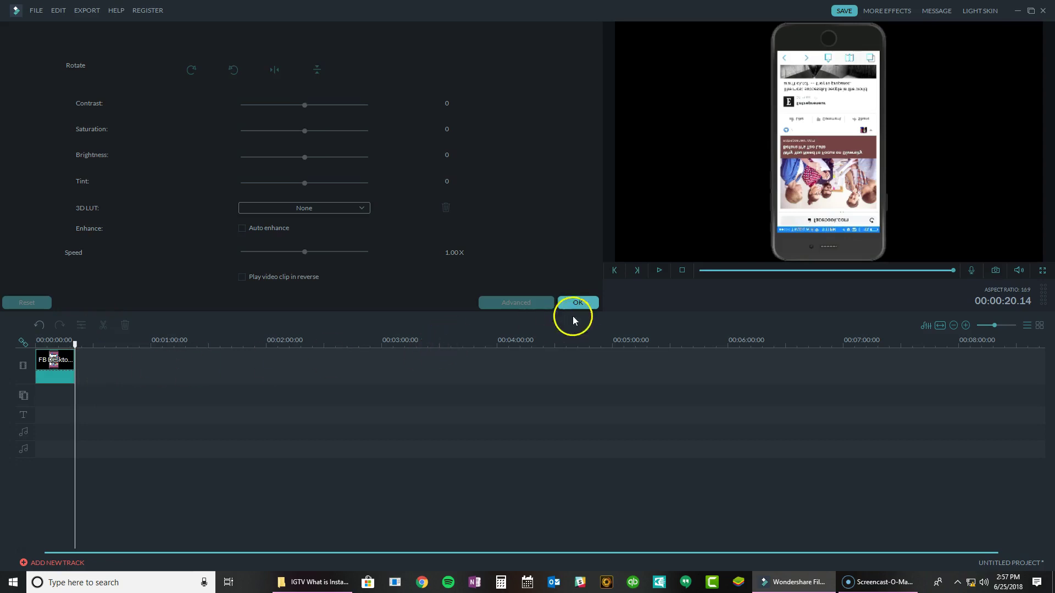
left_click(578, 302)
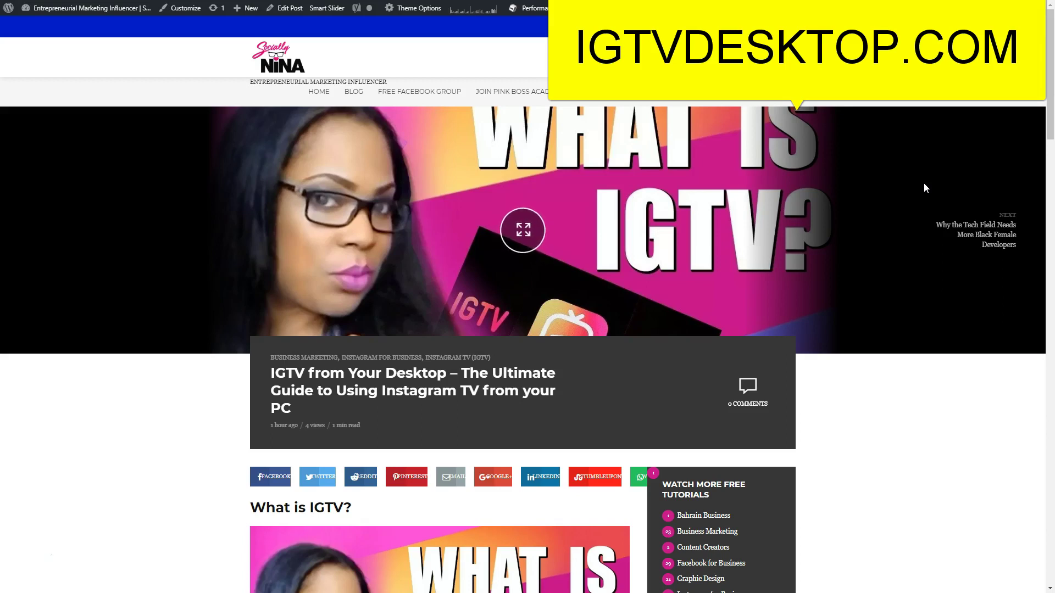
scroll(924, 188, "down", 4)
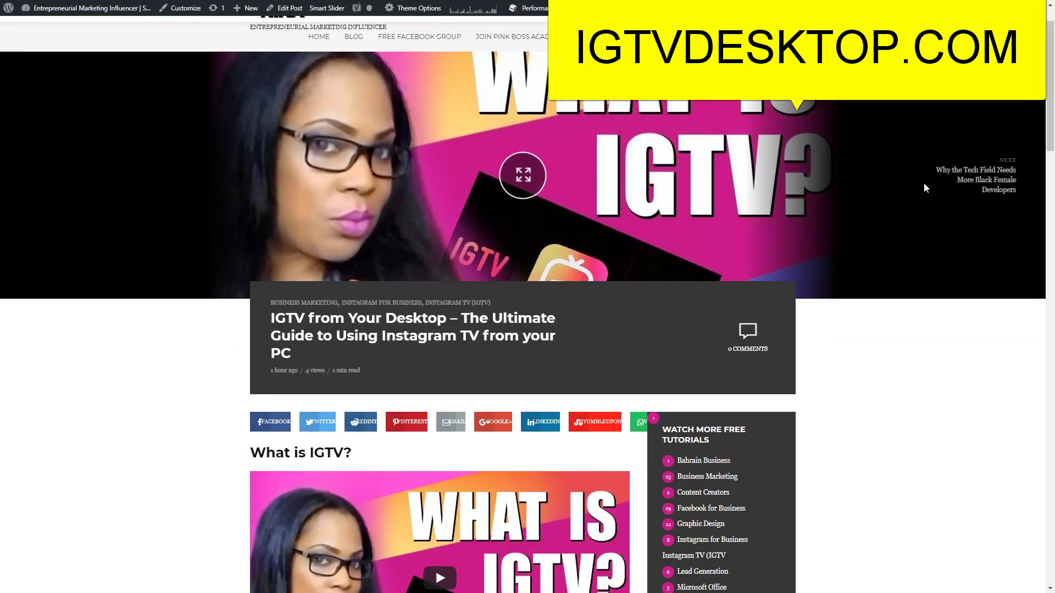
scroll(924, 189, "down", 4)
scroll(923, 188, "down", 3)
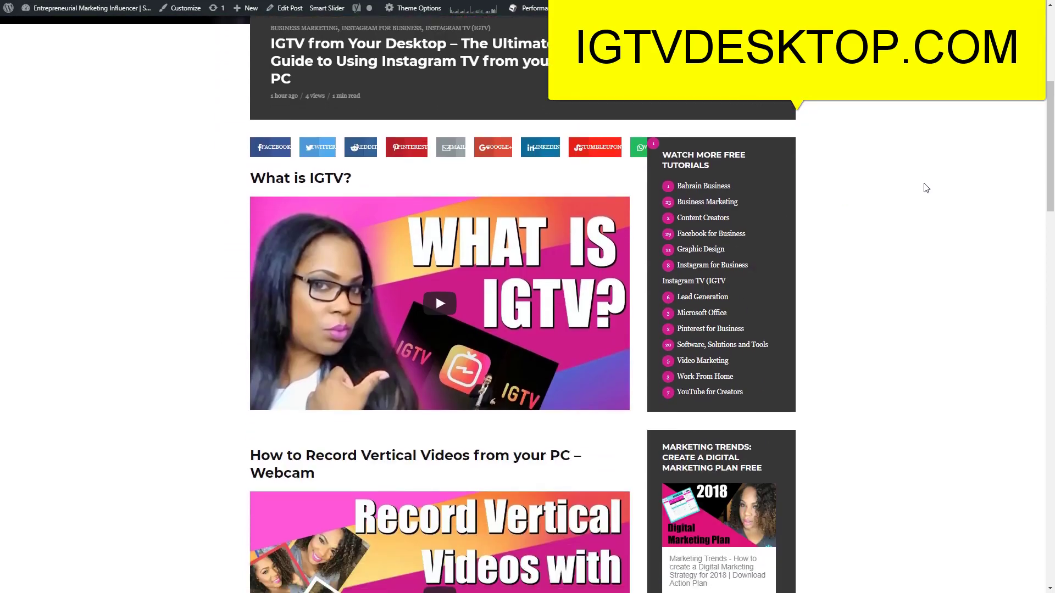
scroll(924, 188, "down", 3)
scroll(924, 187, "down", 3)
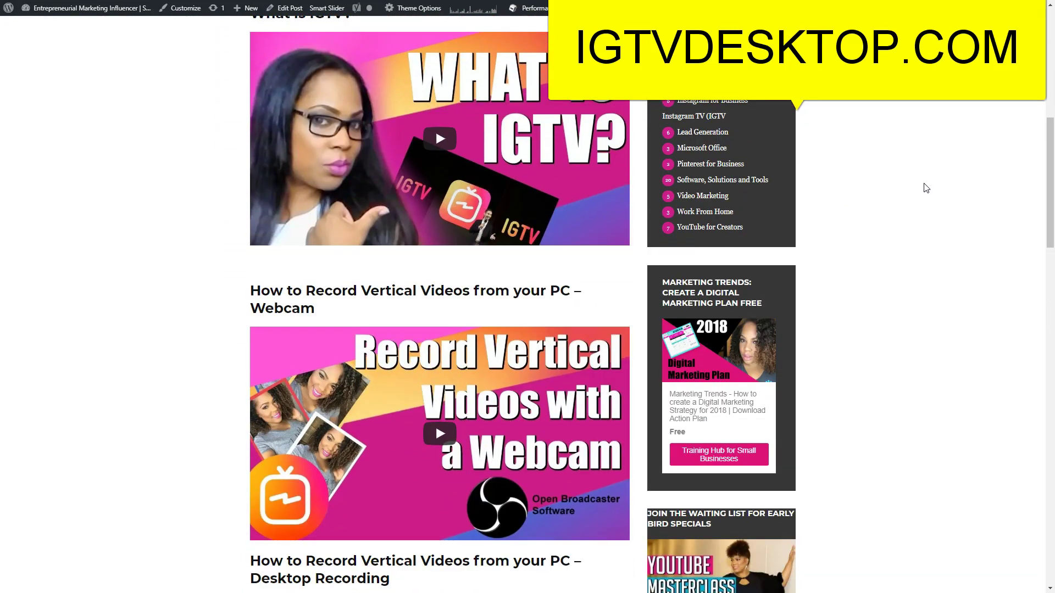
scroll(924, 188, "down", 2)
scroll(924, 188, "down", 1)
scroll(924, 188, "down", 2)
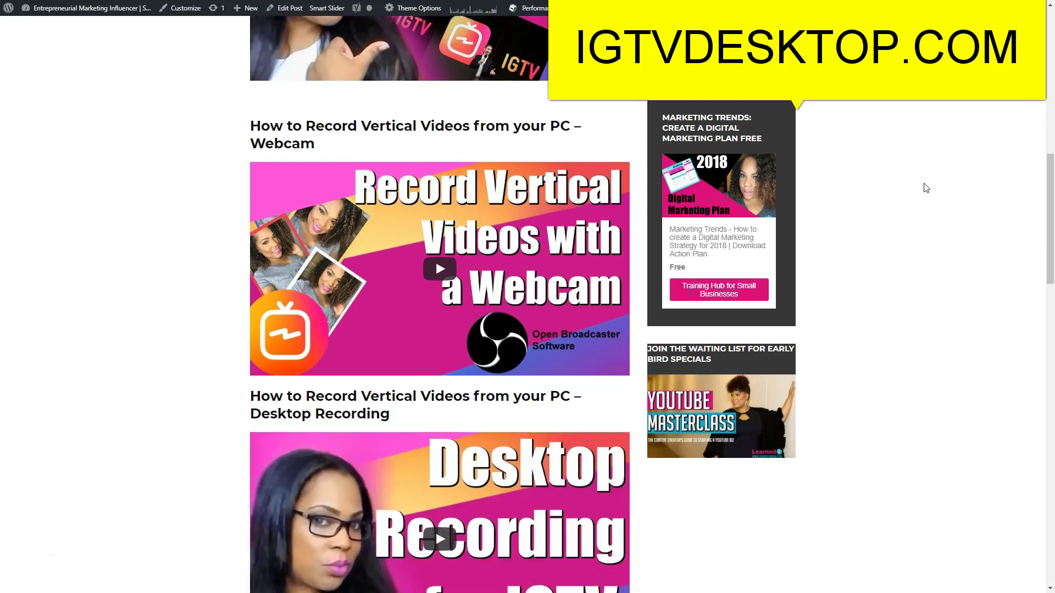
scroll(924, 188, "down", 2)
scroll(924, 188, "down", 1)
scroll(923, 188, "down", 1)
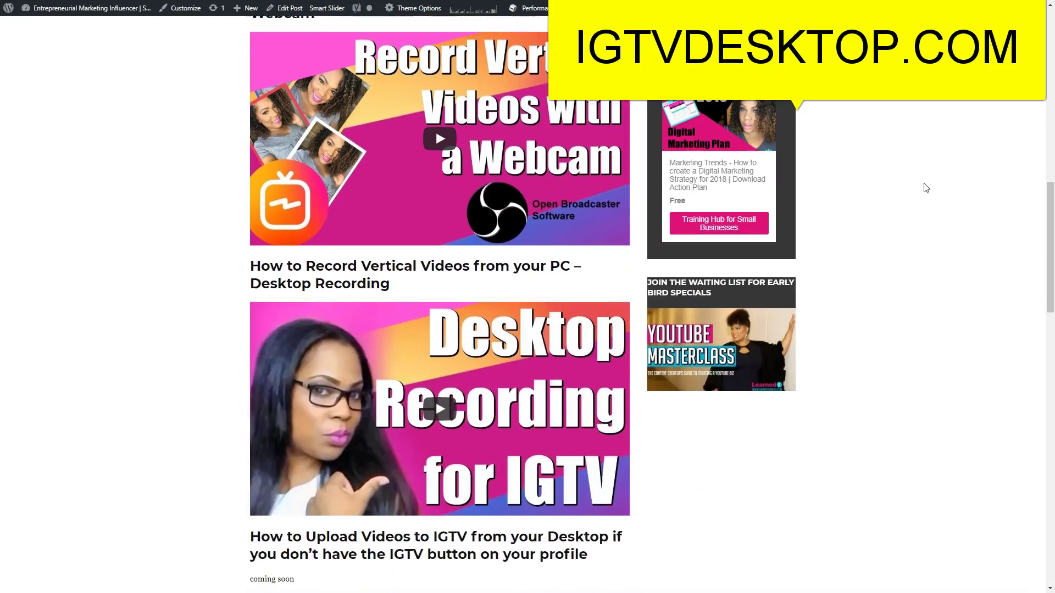
scroll(923, 188, "down", 1)
scroll(924, 188, "down", 1)
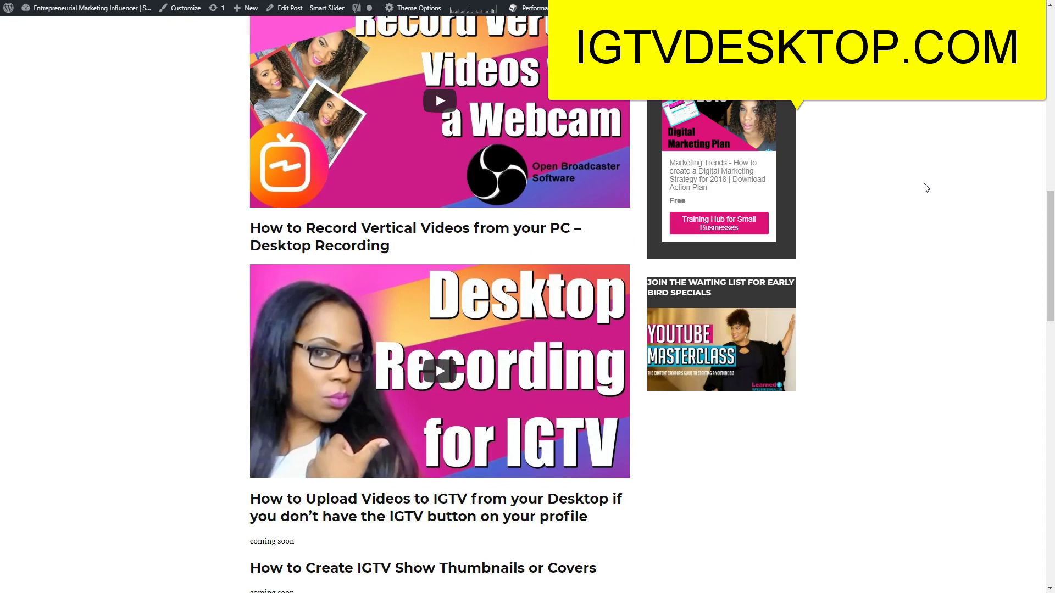
scroll(924, 188, "down", 1)
scroll(924, 188, "down", 1)
scroll(924, 189, "down", 1)
scroll(924, 188, "down", 1)
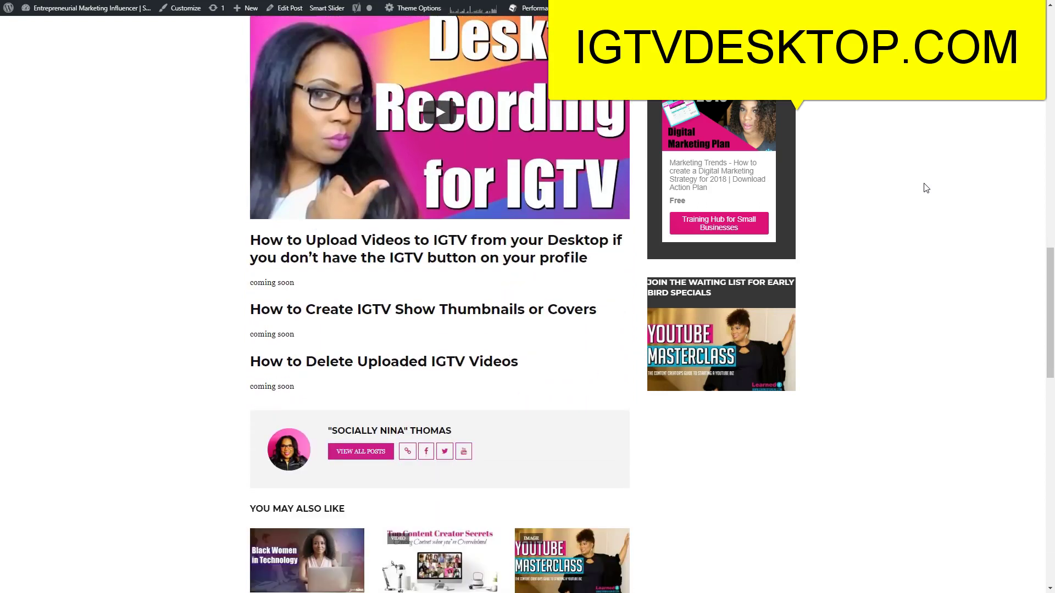
scroll(924, 188, "down", 1)
scroll(924, 188, "down", 1)
scroll(924, 187, "down", 1)
scroll(925, 188, "down", 1)
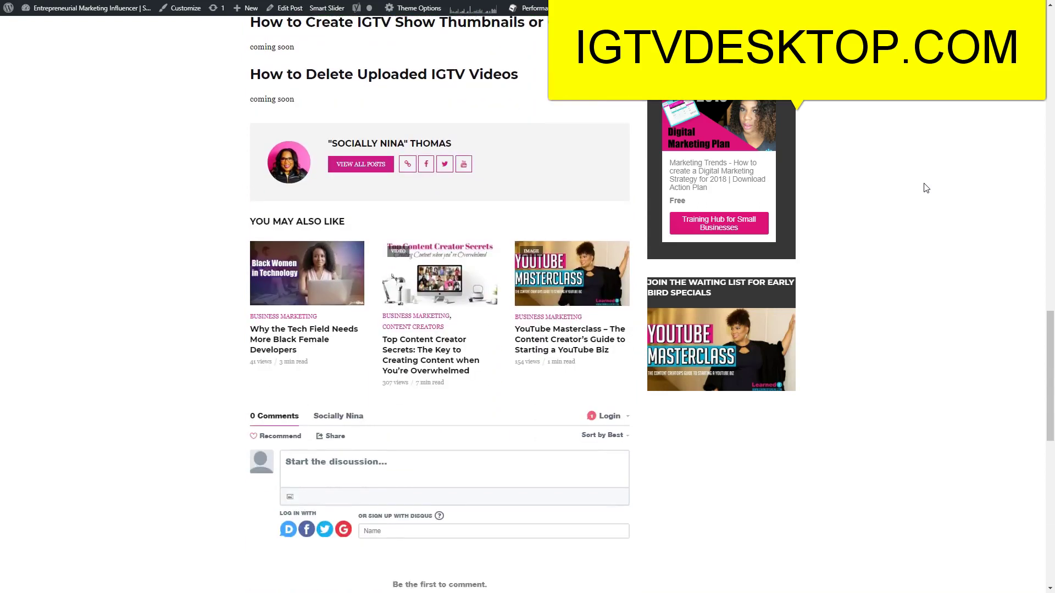
scroll(925, 188, "down", 1)
scroll(926, 187, "down", 1)
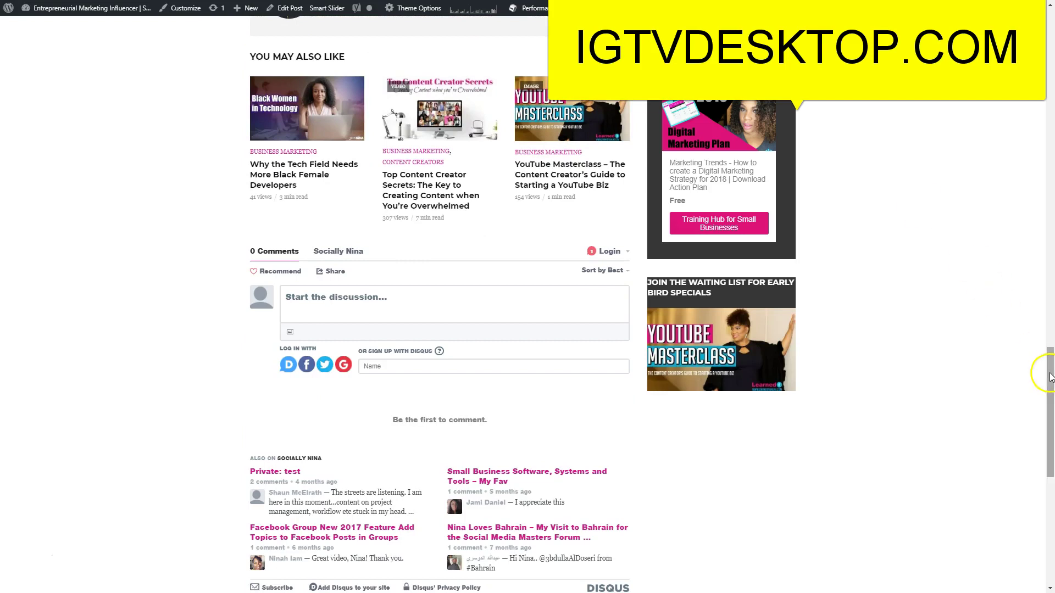
left_click_drag(1043, 387, 1044, 112)
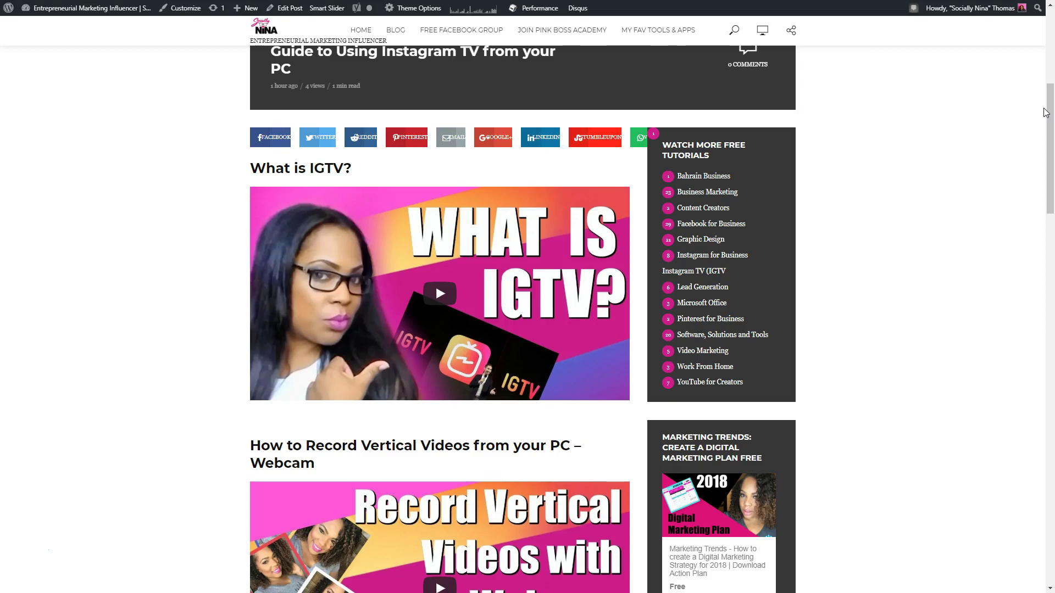
scroll(1045, 111, "up", 3)
scroll(1045, 111, "up", 3)
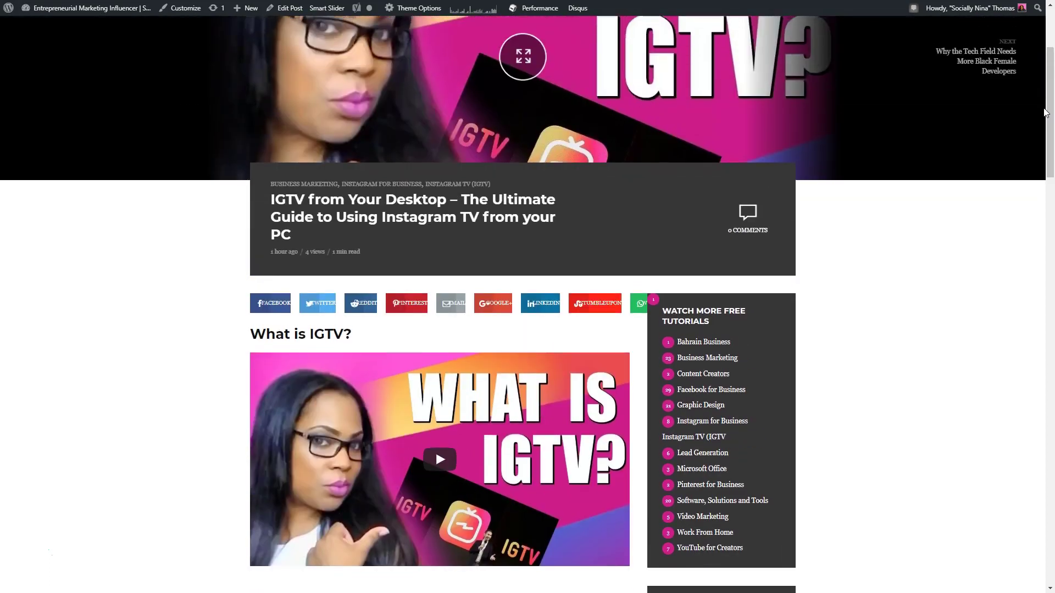
scroll(1045, 111, "up", 2)
scroll(1045, 111, "up", 1)
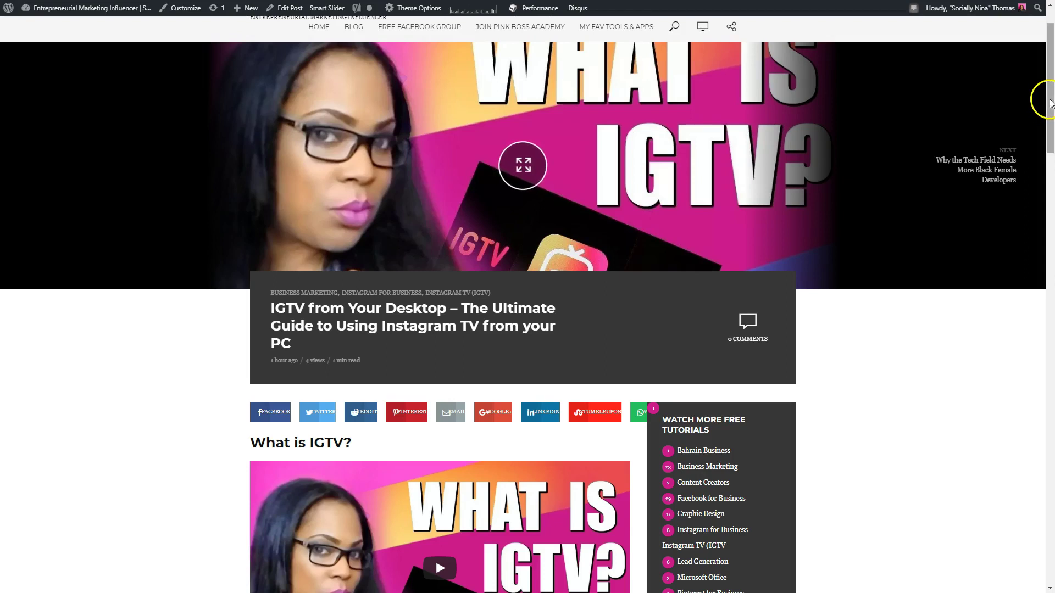
left_click_drag(1045, 111, 1049, 357)
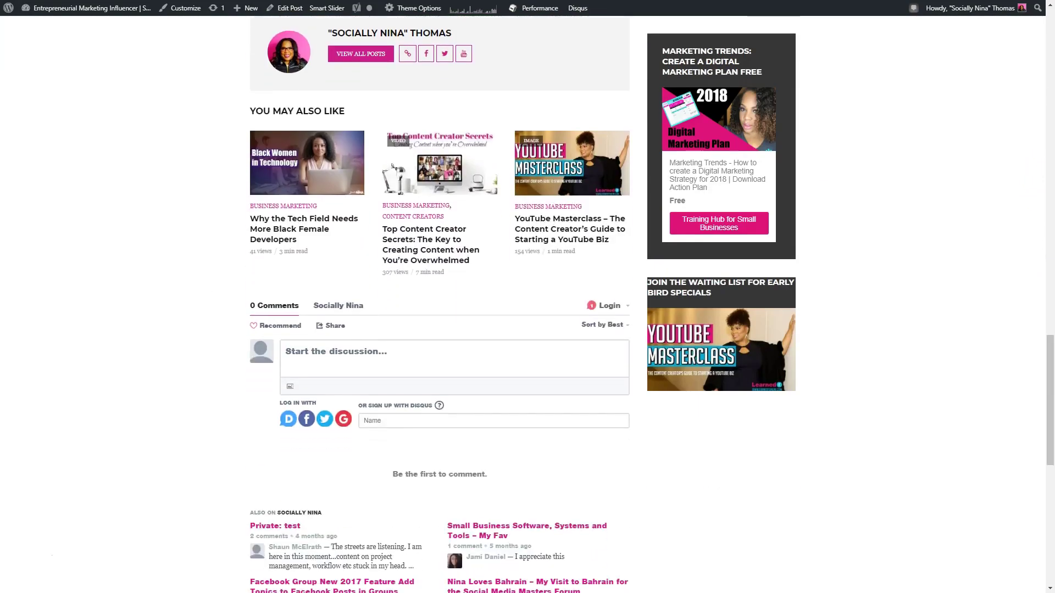
Activate the Disqus 'Start the discussion' box under the IGTV post to begin a comment.
left_click(429, 362)
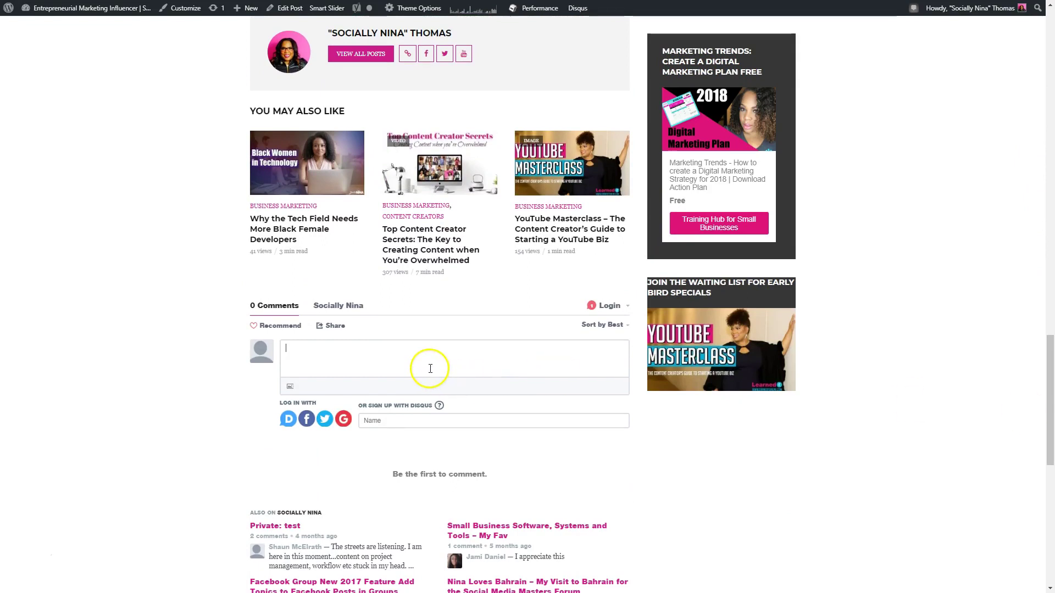